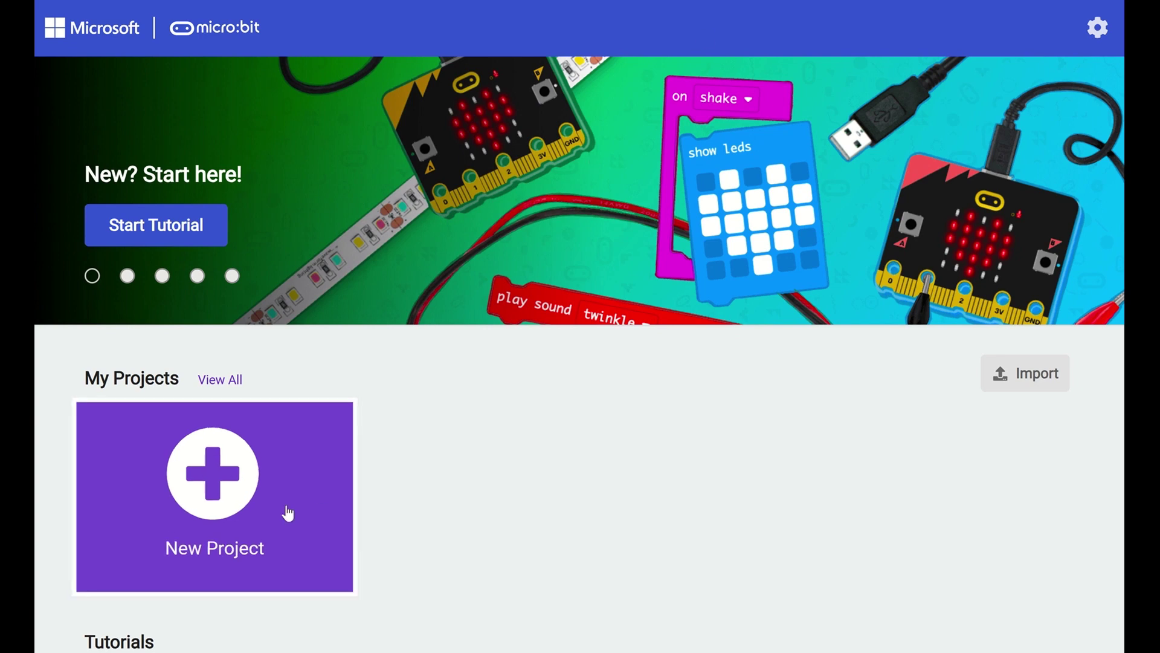
Start a new project named 'Love Meter' in the block editor.
{"action": "left_click", "coordinate": [285, 504]}
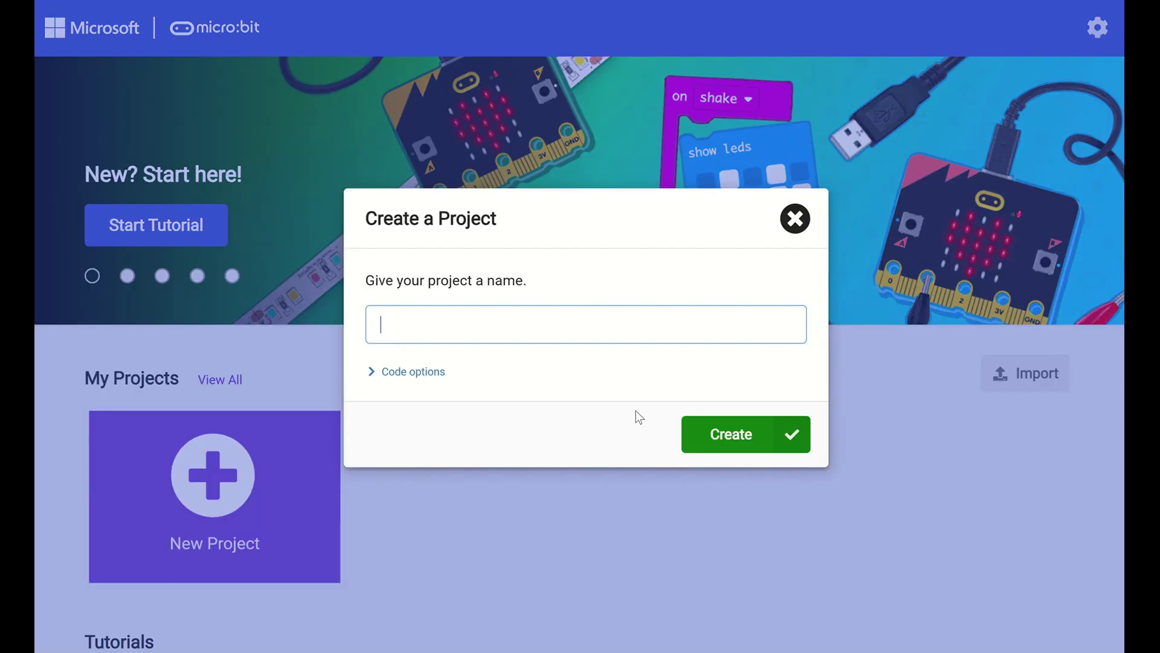
{"action": "type", "text": "Love M"}
{"action": "type", "text": "eter"}
{"action": "left_click", "coordinate": [741, 440]}
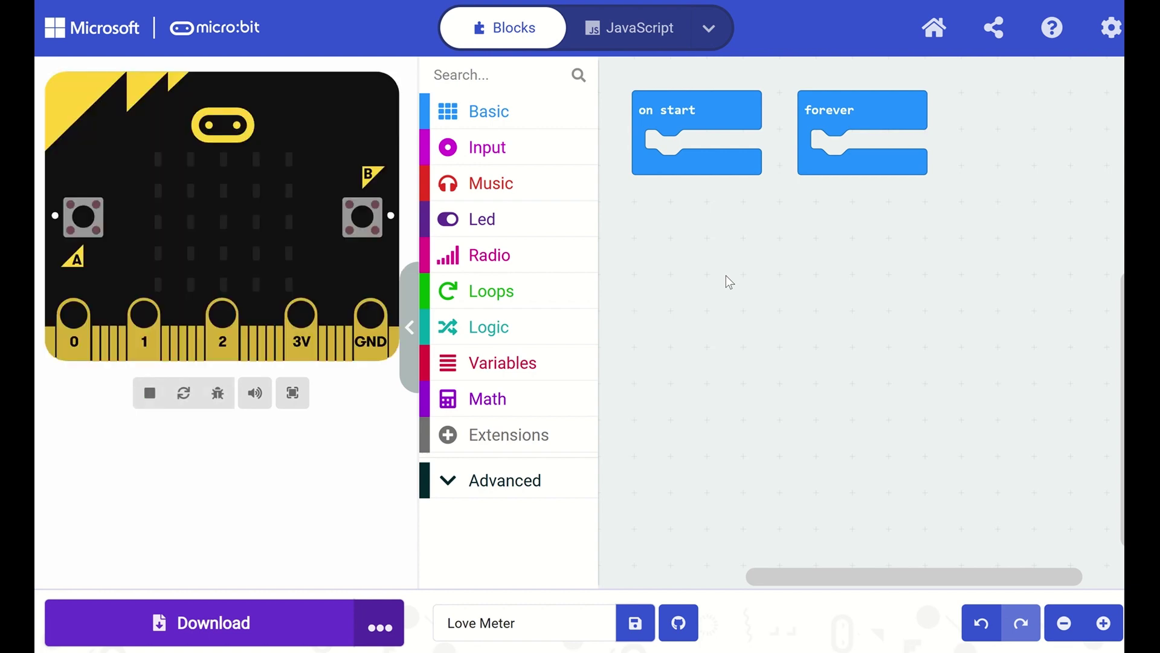
Delete the unused forever block by dragging it to the toolbox.
{"action": "left_click", "coordinate": [863, 165]}
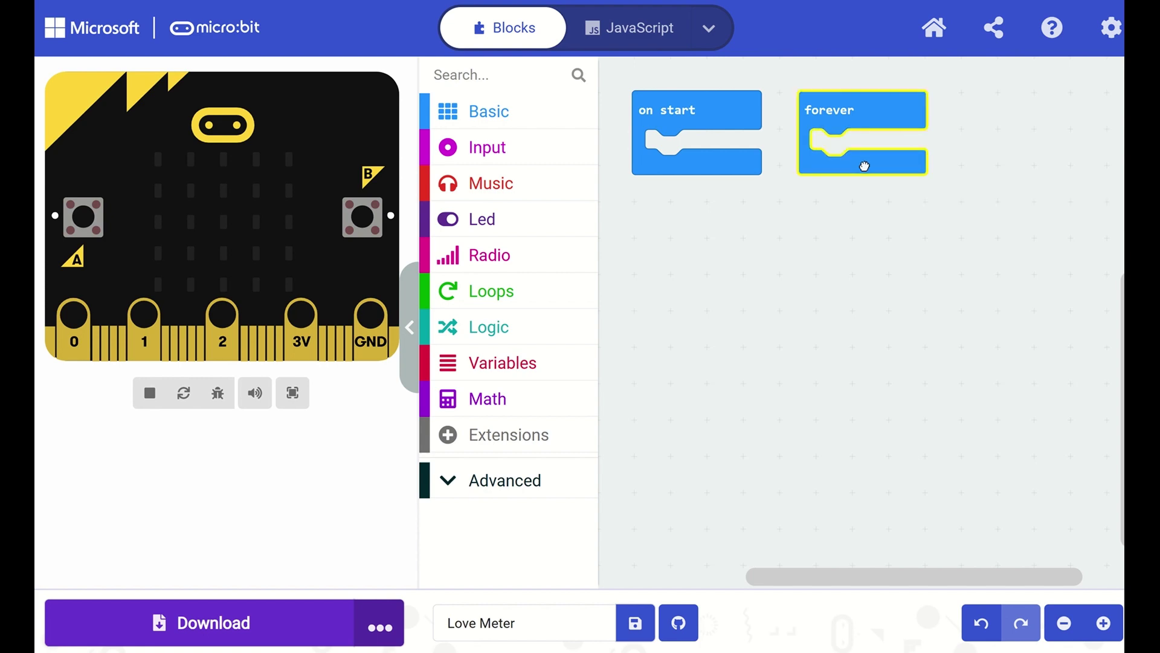
{"action": "left_click_drag", "start_coordinate": [864, 165], "coordinate": [554, 382]}
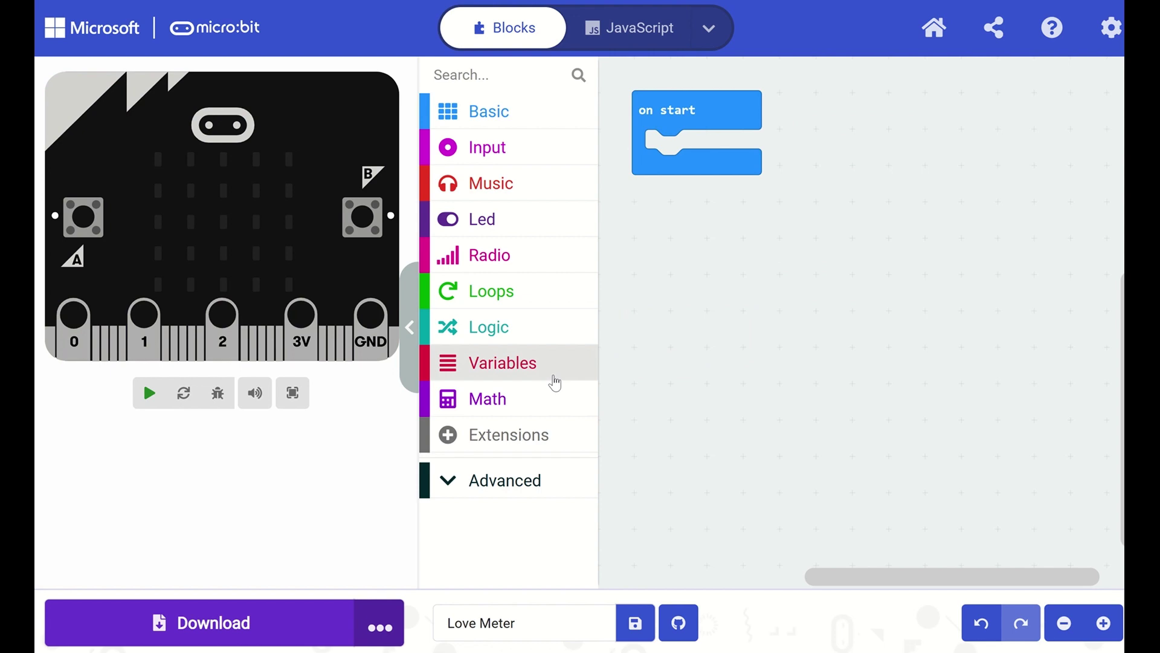
Place an on pin P0 pressed block from Input beside on start.
{"action": "left_click", "coordinate": [571, 160]}
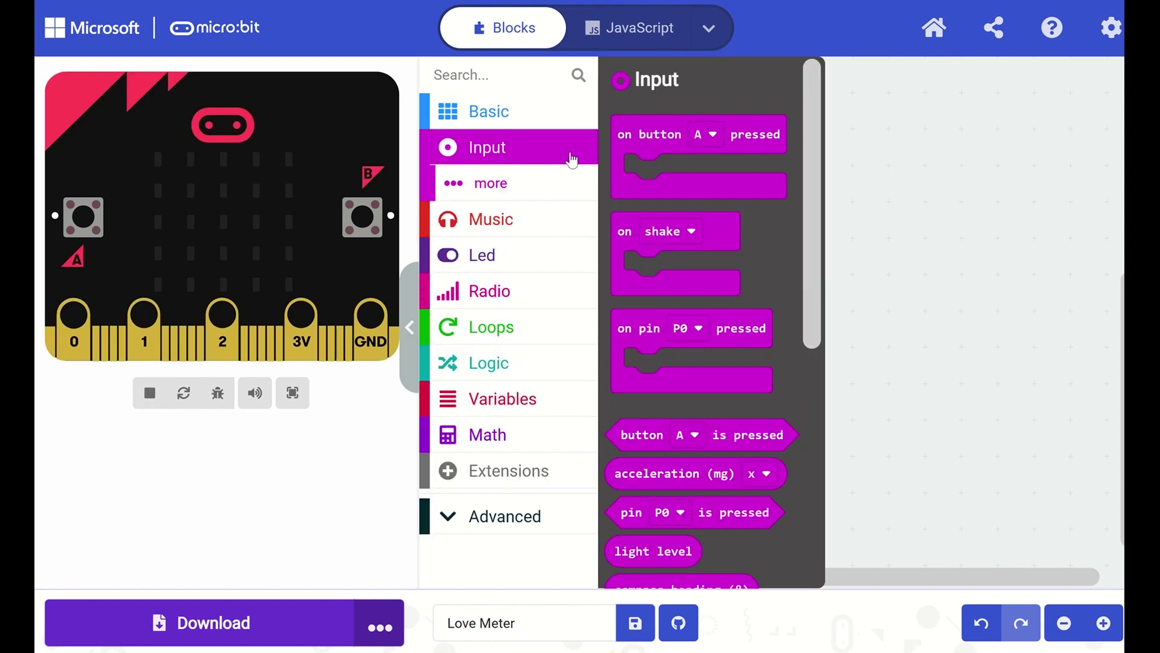
{"action": "left_click", "coordinate": [617, 313]}
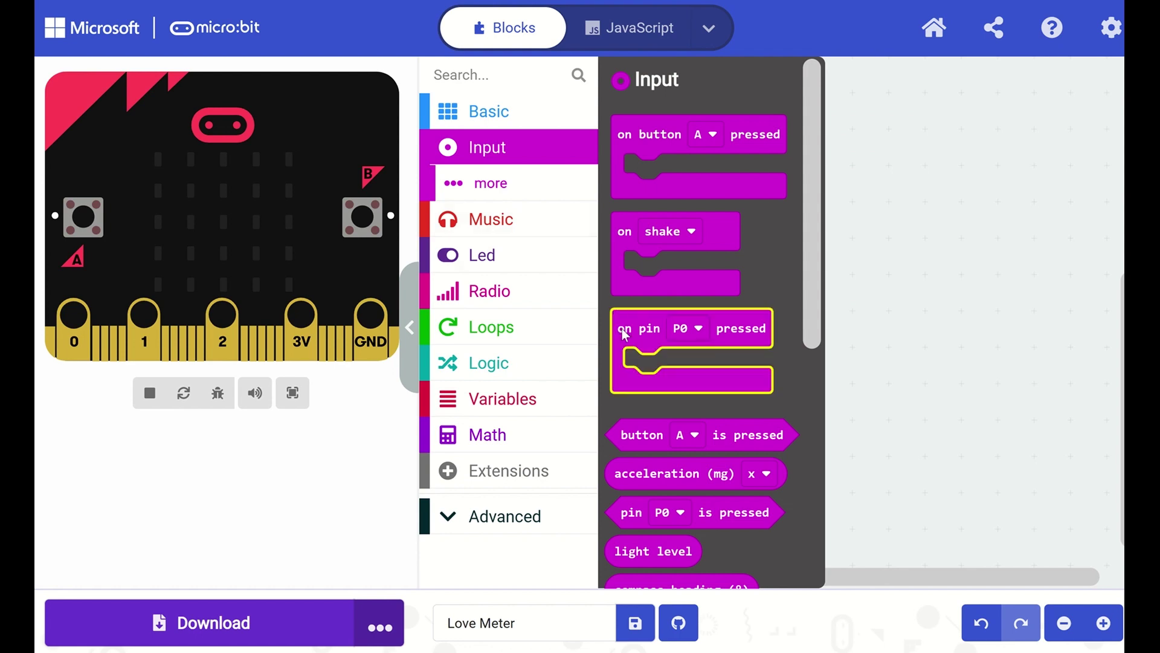
{"action": "mouse_move", "coordinate": [624, 334]}
{"action": "left_mouse_down"}
{"action": "mouse_move", "coordinate": [801, 249]}
{"action": "mouse_move", "coordinate": [828, 118]}
{"action": "left_mouse_up"}
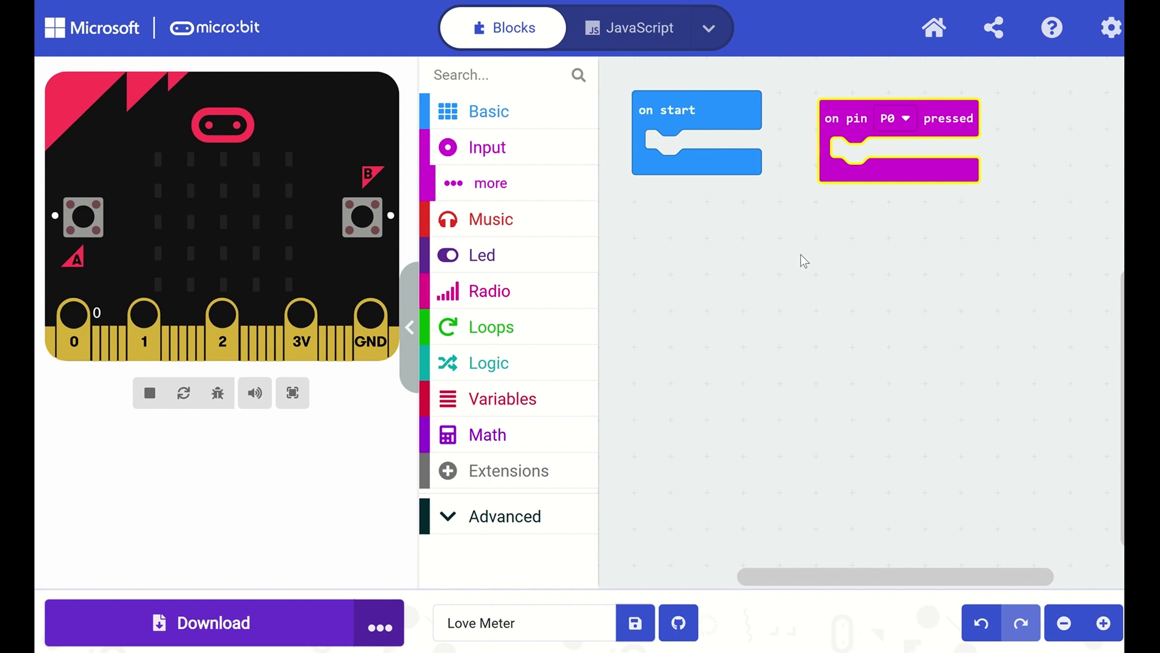
Put a Basic show number block inside on pin P0 pressed.
{"action": "left_click", "coordinate": [570, 126]}
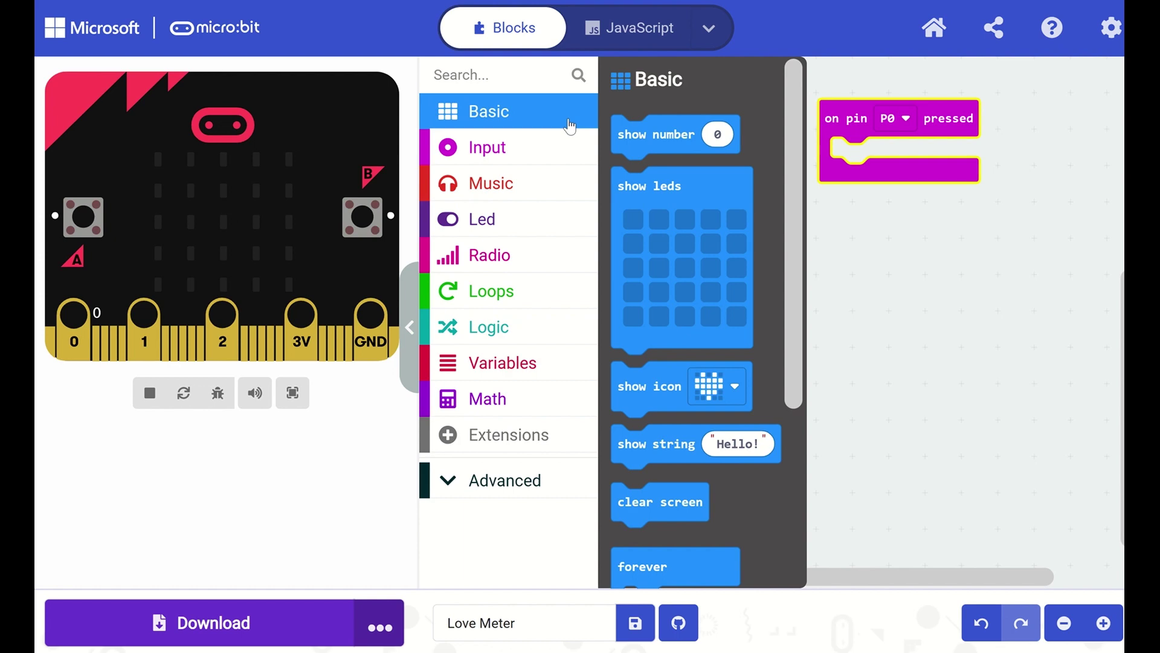
{"action": "left_click", "coordinate": [633, 147]}
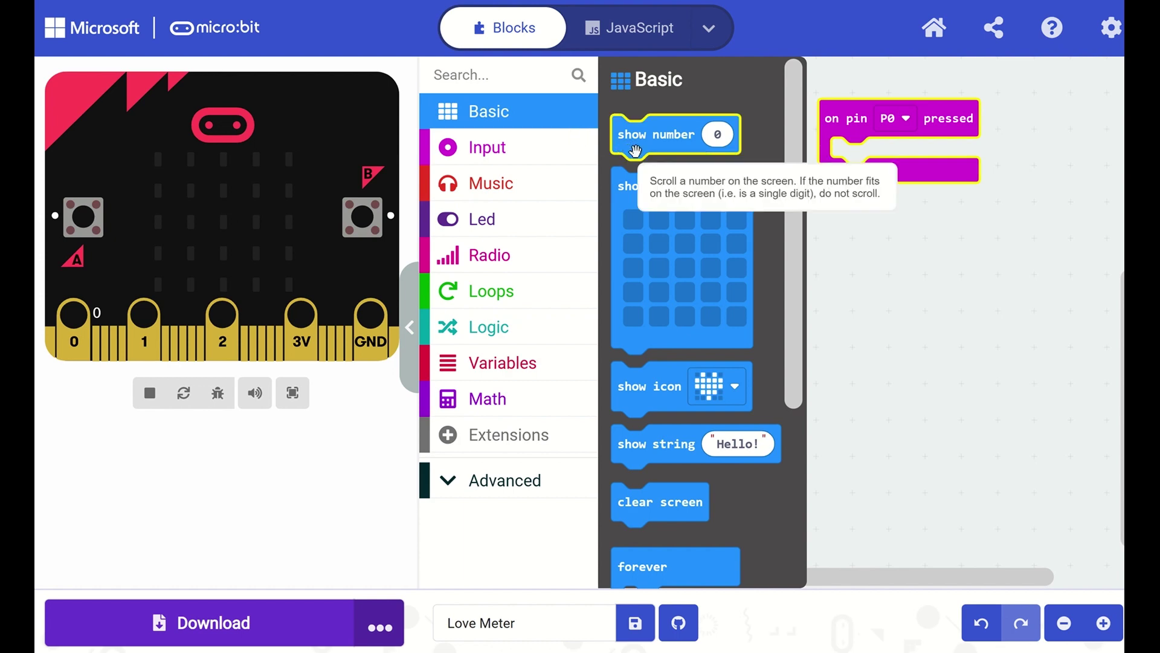
{"action": "mouse_move", "coordinate": [636, 150]}
{"action": "left_mouse_down"}
{"action": "mouse_move", "coordinate": [821, 207]}
{"action": "mouse_move", "coordinate": [873, 201]}
{"action": "left_mouse_up"}
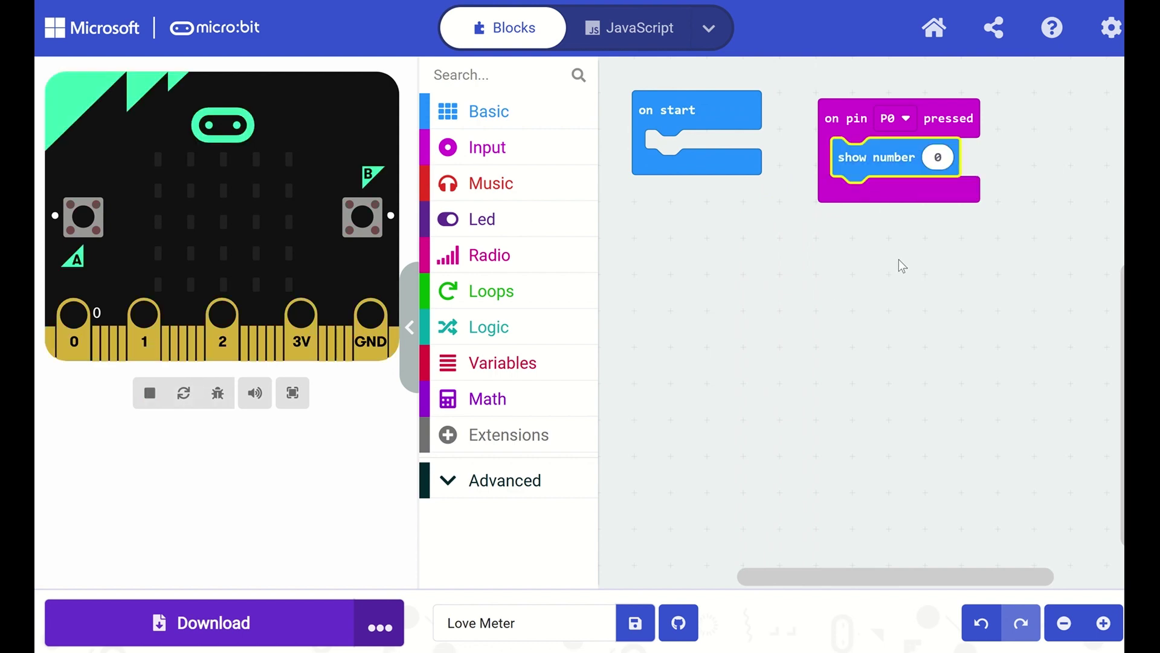
Feed pick random 0 to 100 into show number.
{"action": "left_click", "coordinate": [559, 410]}
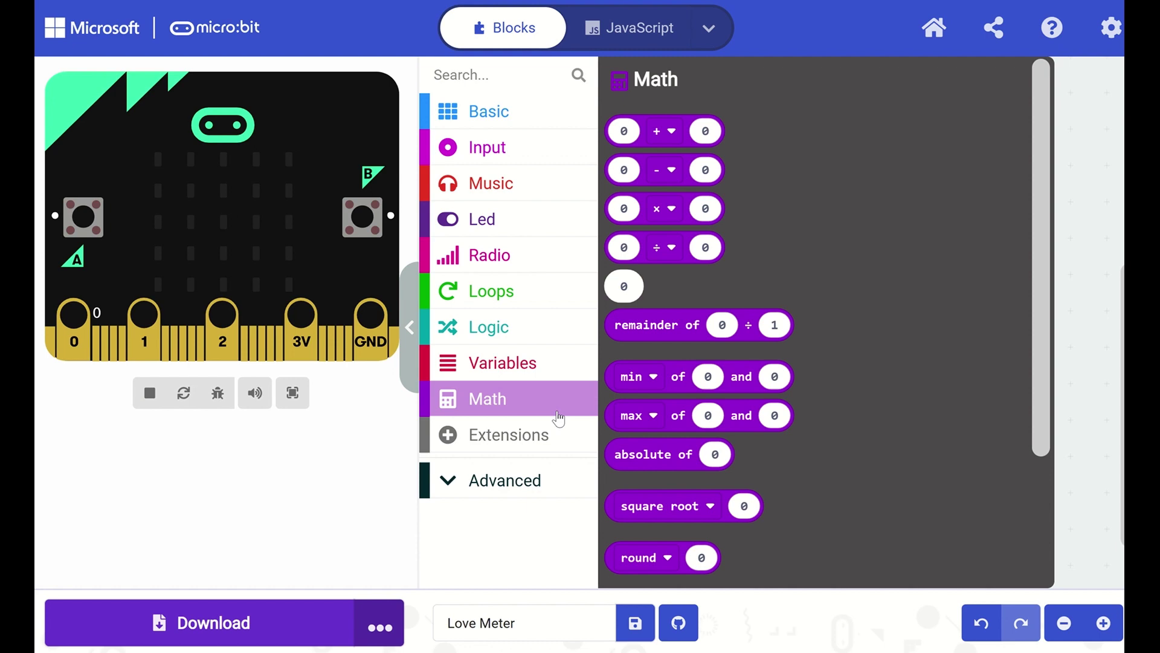
{"action": "scroll", "coordinate": [815, 449], "scroll_direction": "down", "scroll_amount": 3}
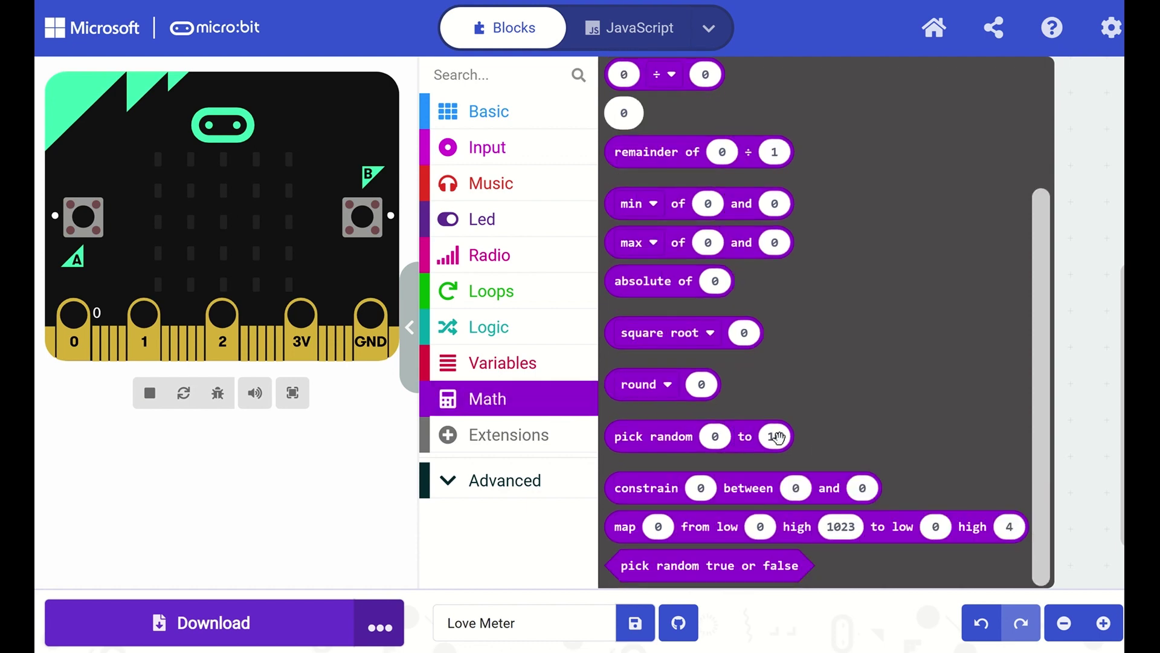
{"action": "mouse_move", "coordinate": [654, 436]}
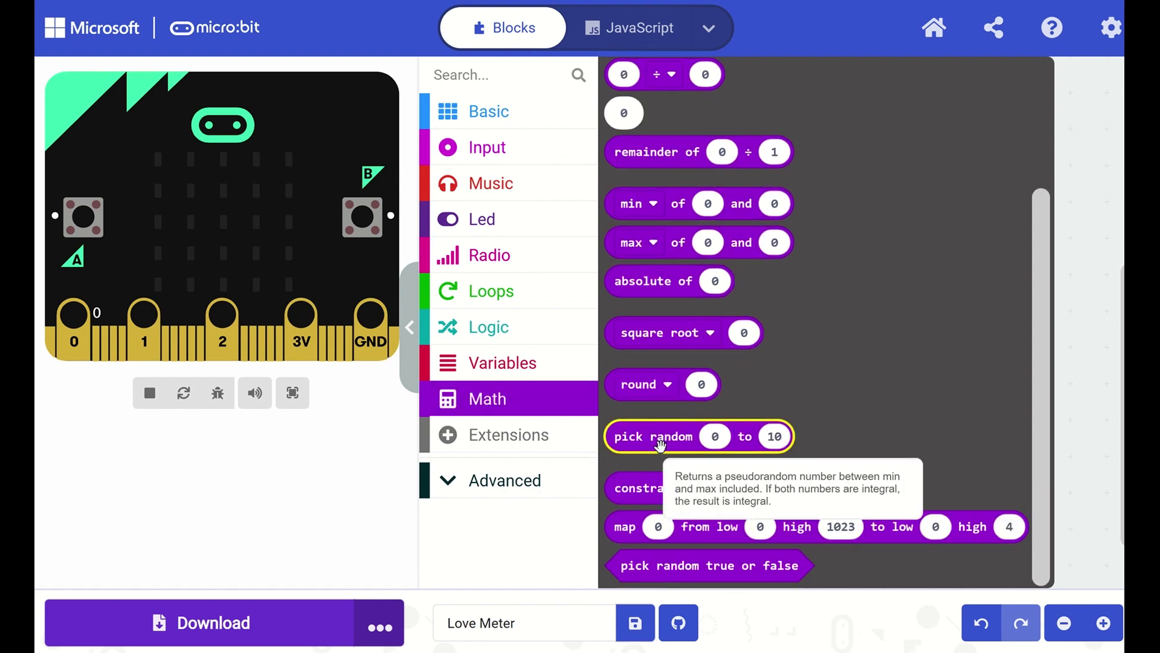
{"action": "mouse_move", "coordinate": [659, 444]}
{"action": "left_mouse_down"}
{"action": "mouse_move", "coordinate": [884, 325]}
{"action": "mouse_move", "coordinate": [993, 191]}
{"action": "left_mouse_up"}
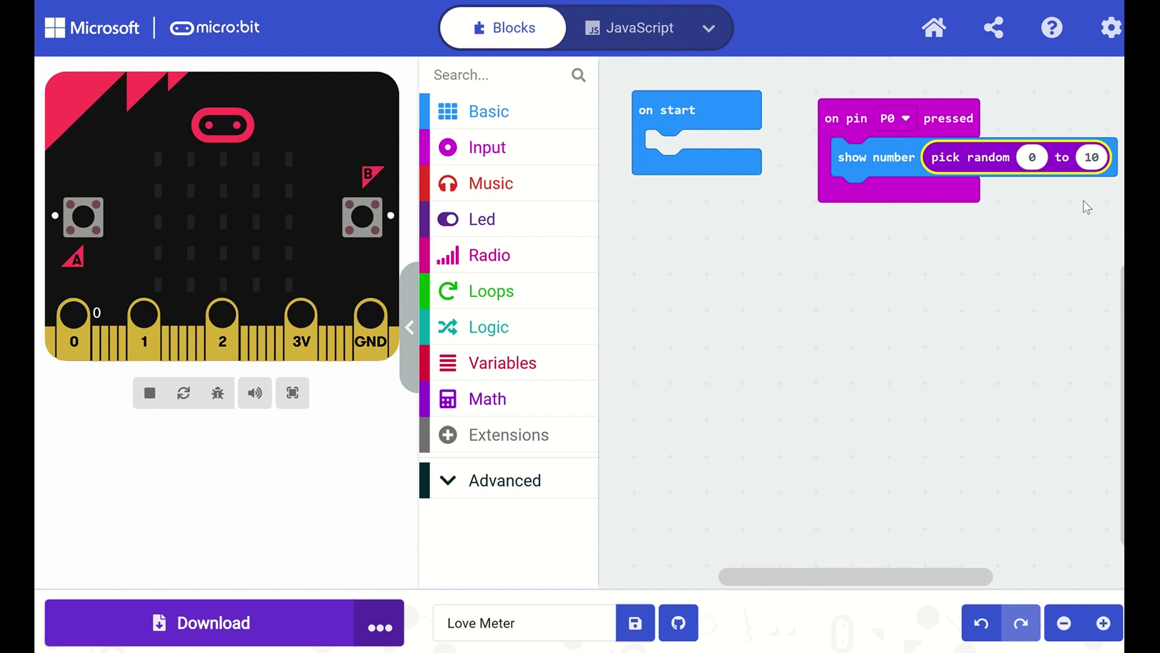
{"action": "left_click", "coordinate": [1091, 157]}
{"action": "type", "text": "100"}
{"action": "left_click", "coordinate": [1034, 284]}
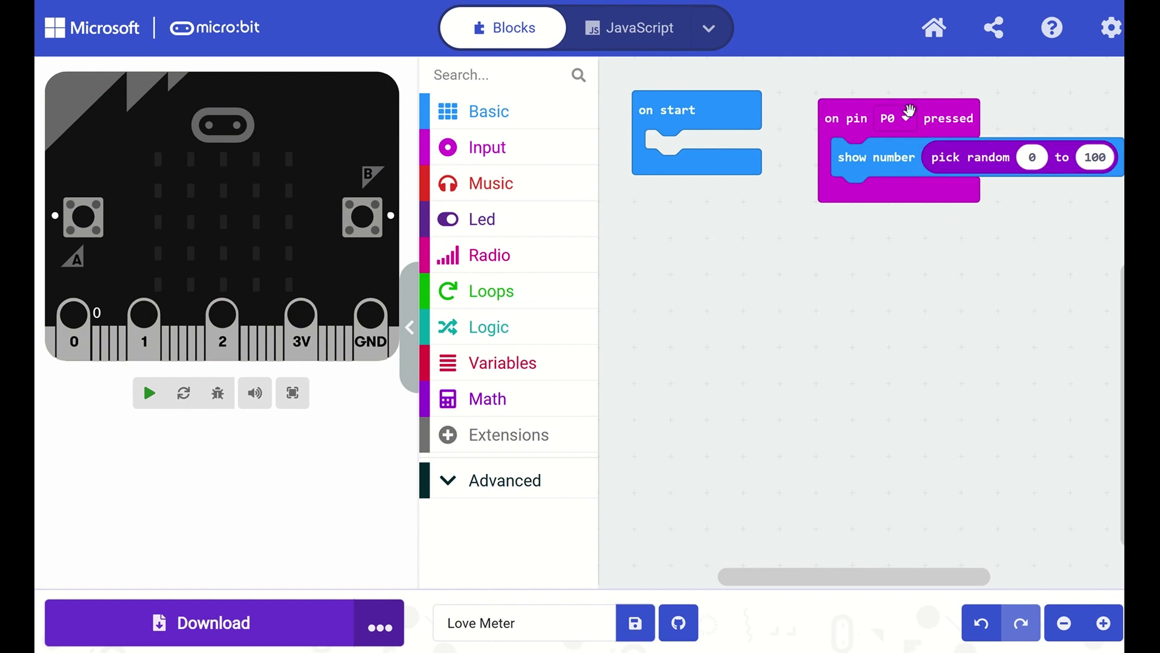
{"action": "left_click_drag", "start_coordinate": [860, 119], "coordinate": [840, 117]}
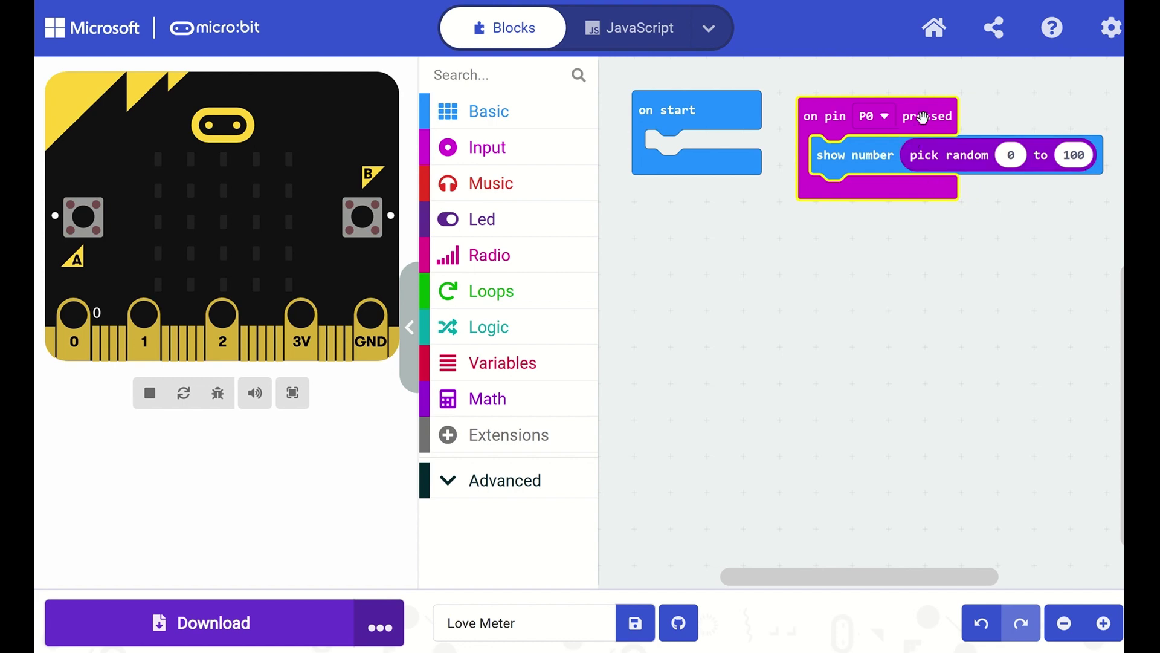
Add show string 'LOVE METER' to on start, replacing 'Hello!'.
{"action": "left_click_drag", "start_coordinate": [922, 118], "coordinate": [775, 290]}
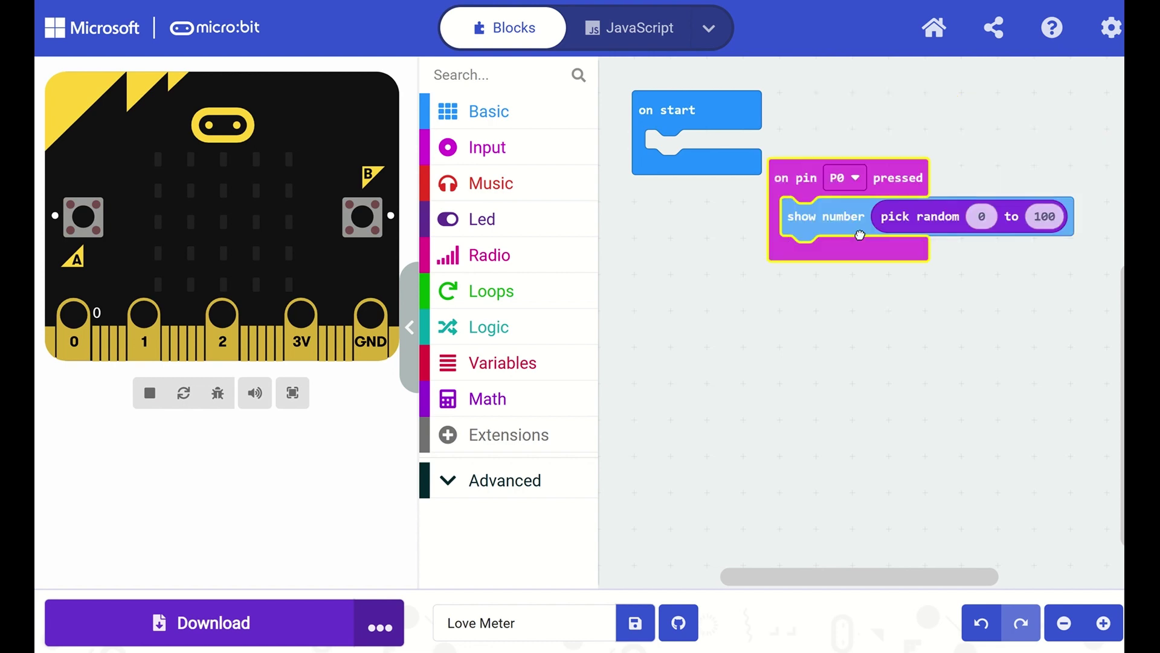
{"action": "left_click", "coordinate": [562, 115]}
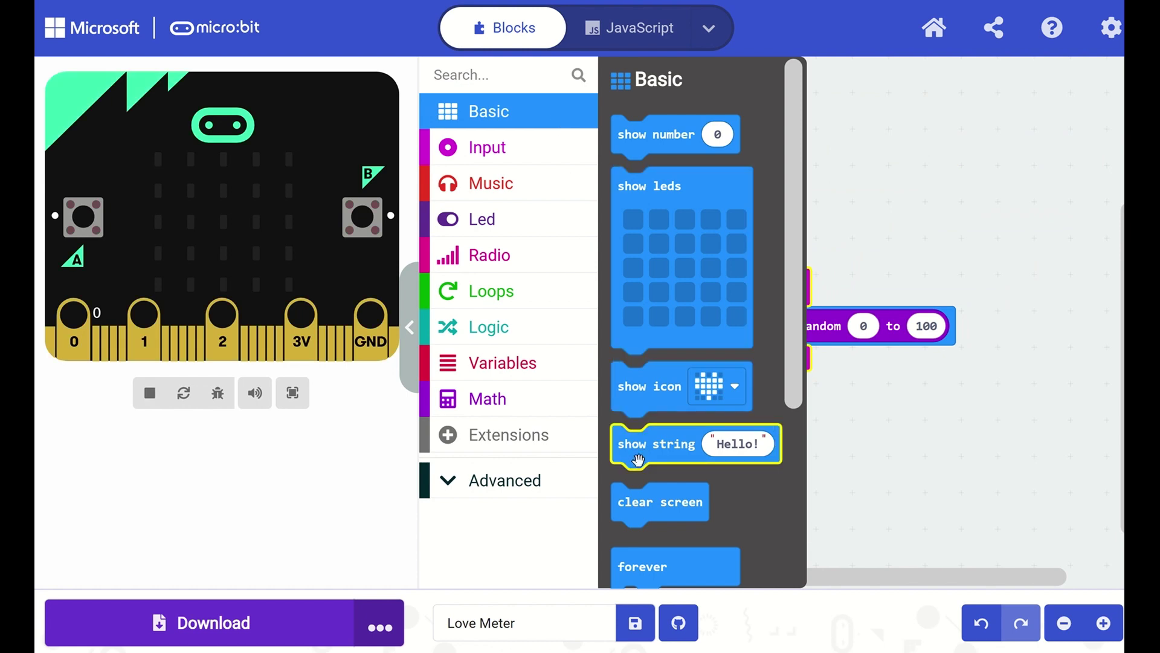
{"action": "left_click_drag", "start_coordinate": [639, 460], "coordinate": [678, 168]}
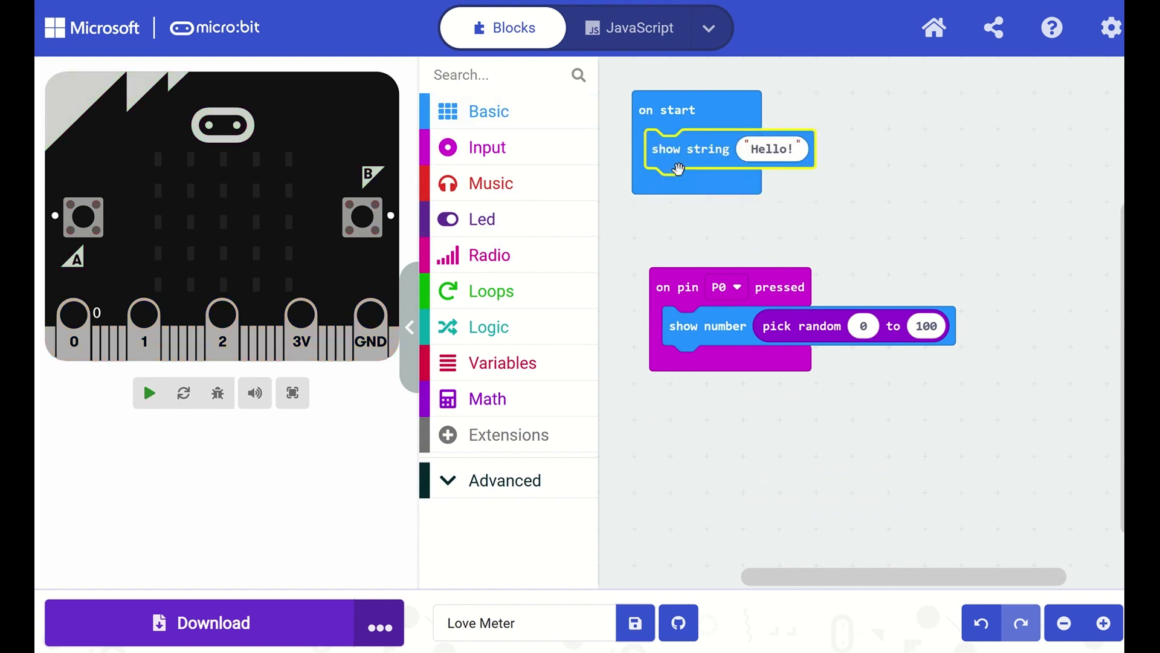
{"action": "left_click", "coordinate": [771, 149]}
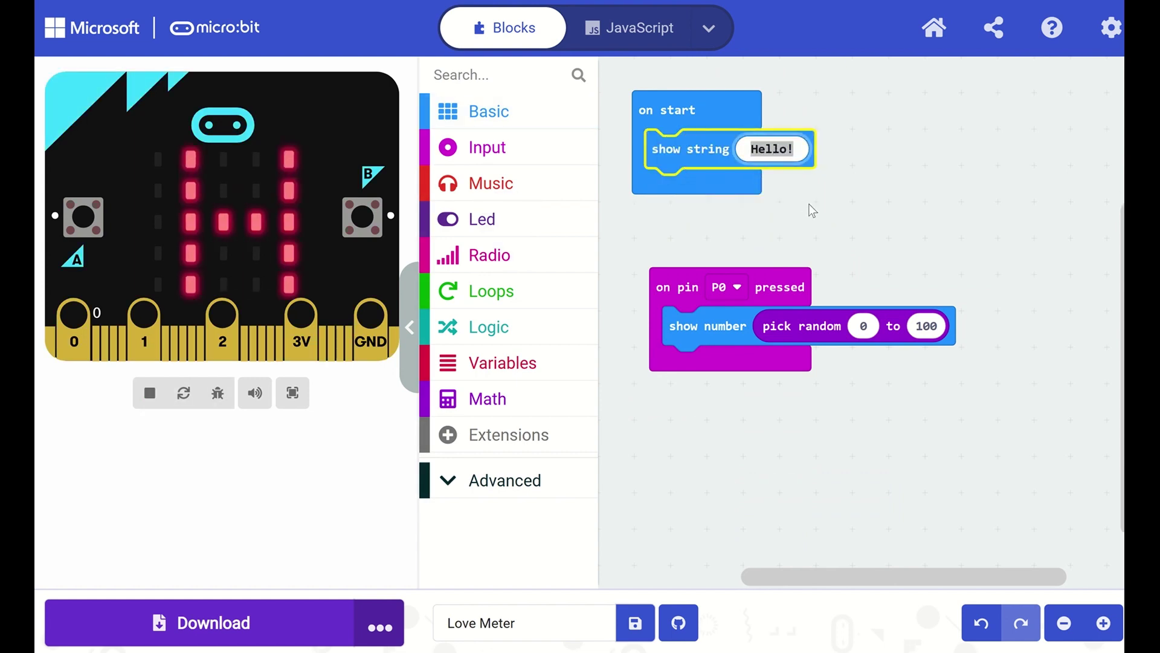
{"action": "type", "text": "LOVE M"}
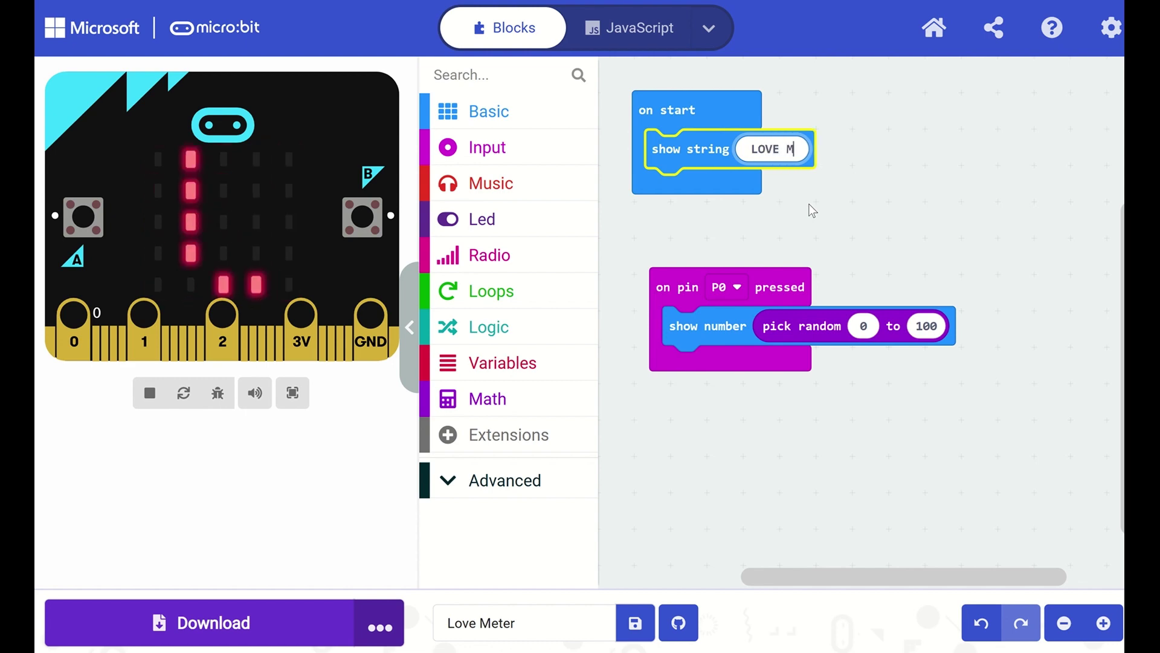
{"action": "type", "text": "ETER"}
{"action": "left_click", "coordinate": [809, 205]}
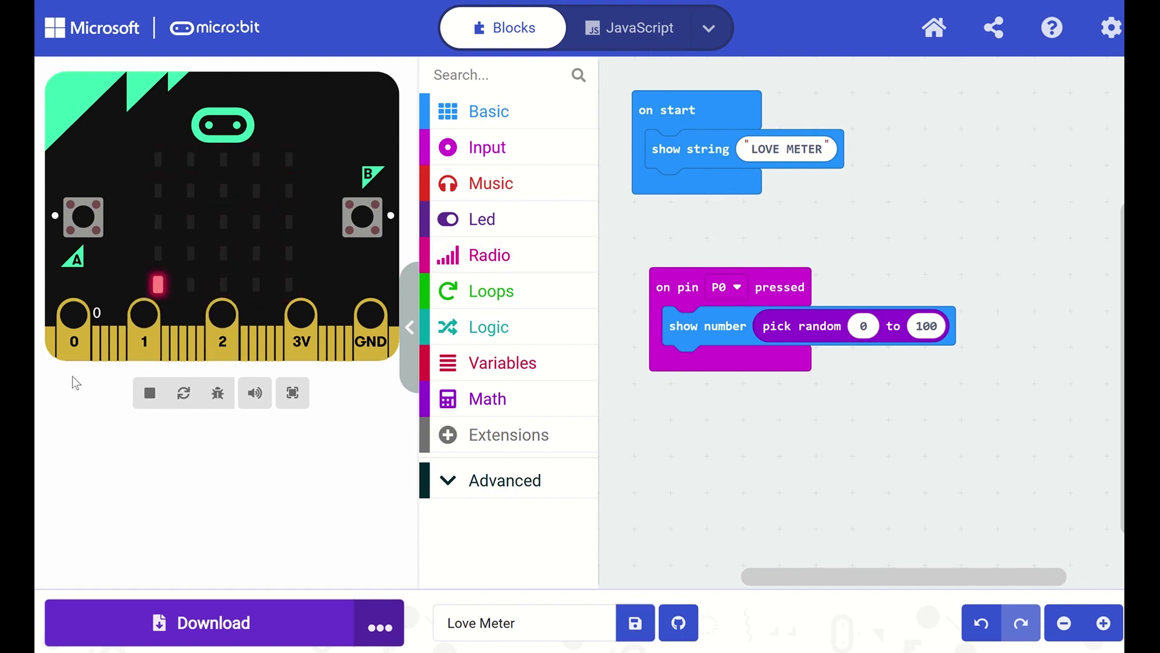
Press pin 0 on the simulator four times to see random numbers.
{"action": "left_click", "coordinate": [73, 354]}
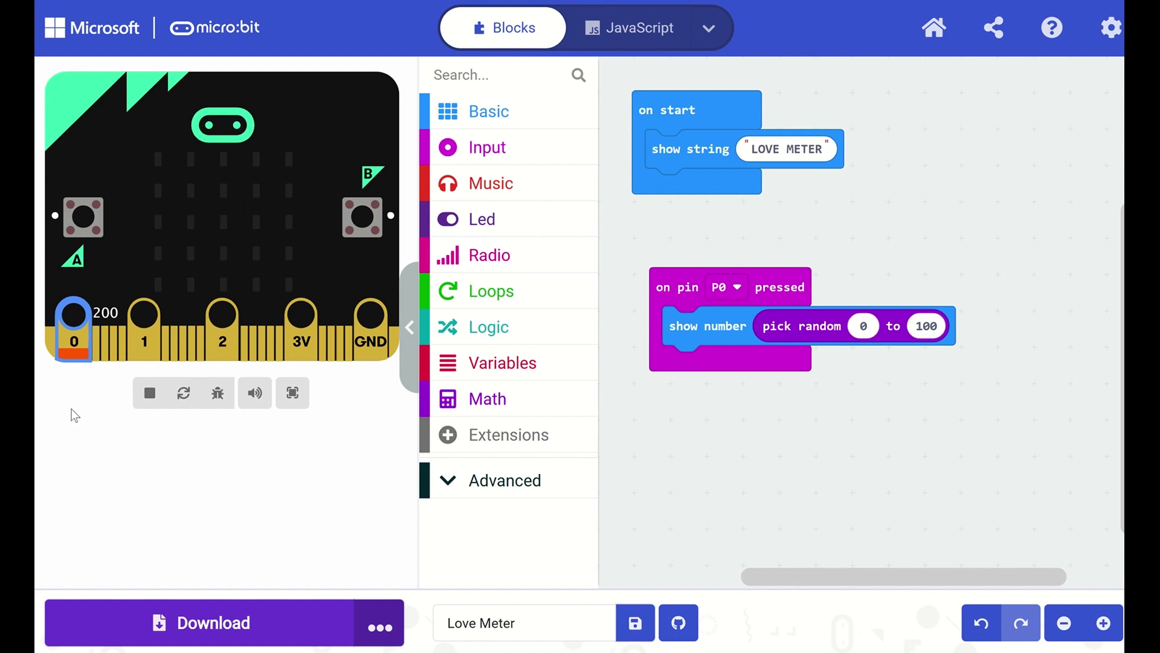
{"action": "left_click", "coordinate": [78, 350]}
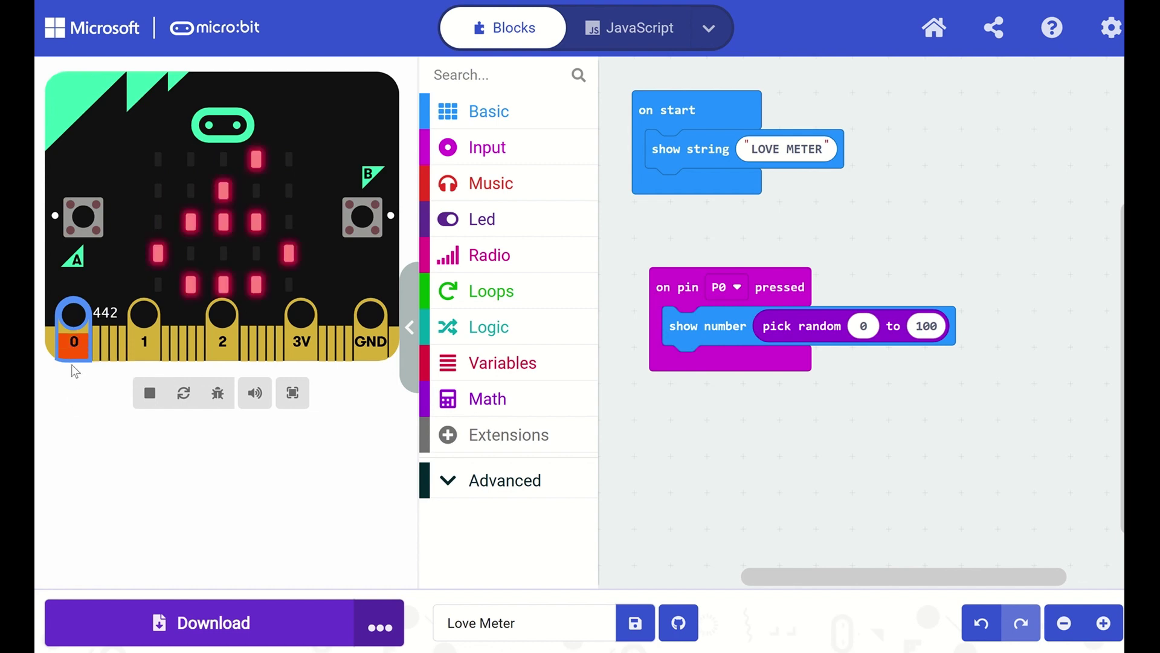
{"action": "left_click", "coordinate": [72, 360]}
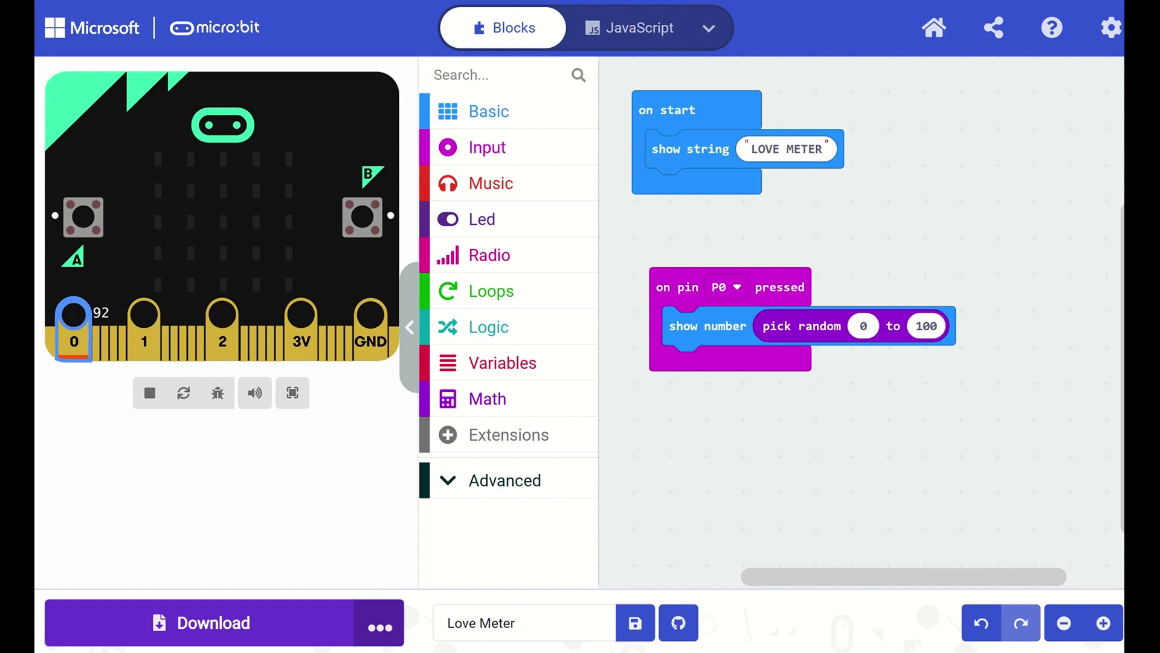
{"action": "left_click", "coordinate": [76, 341]}
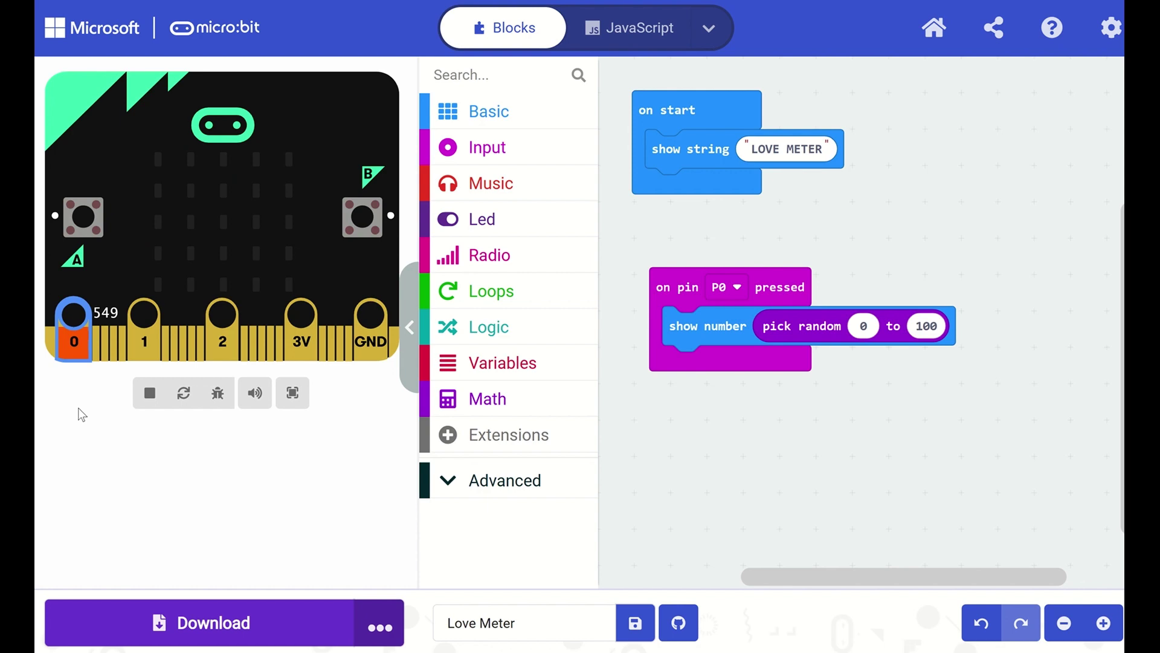
{"action": "left_click", "coordinate": [370, 349]}
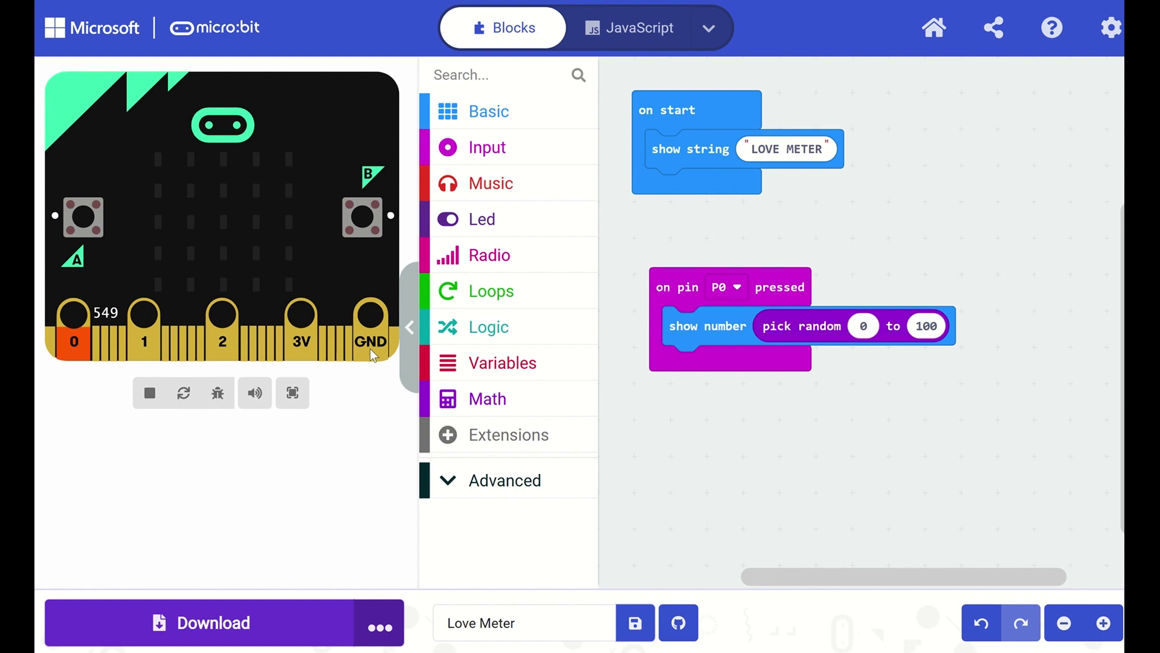